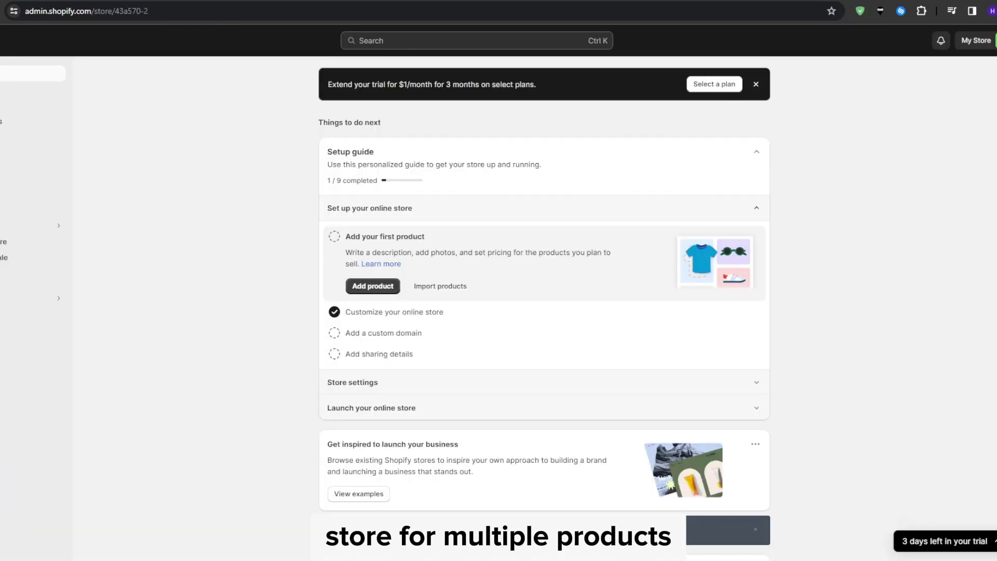
Open the store's Products page and look through the sections of the Shopify homepage
{"action": "left_click", "coordinate": [32, 105]}
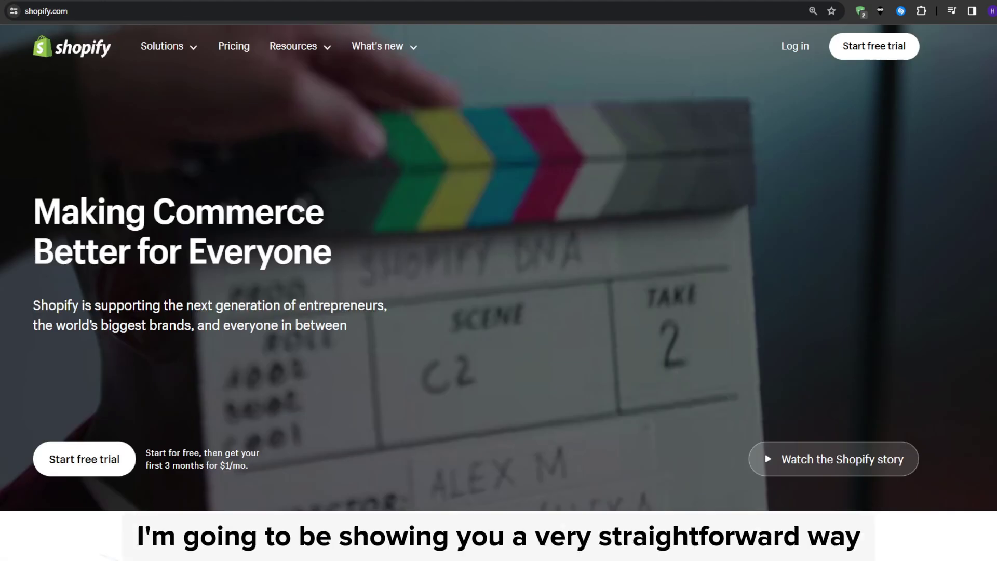
{"action": "scroll", "coordinate": [499, 314], "scroll_direction": "down", "scroll_amount": 6}
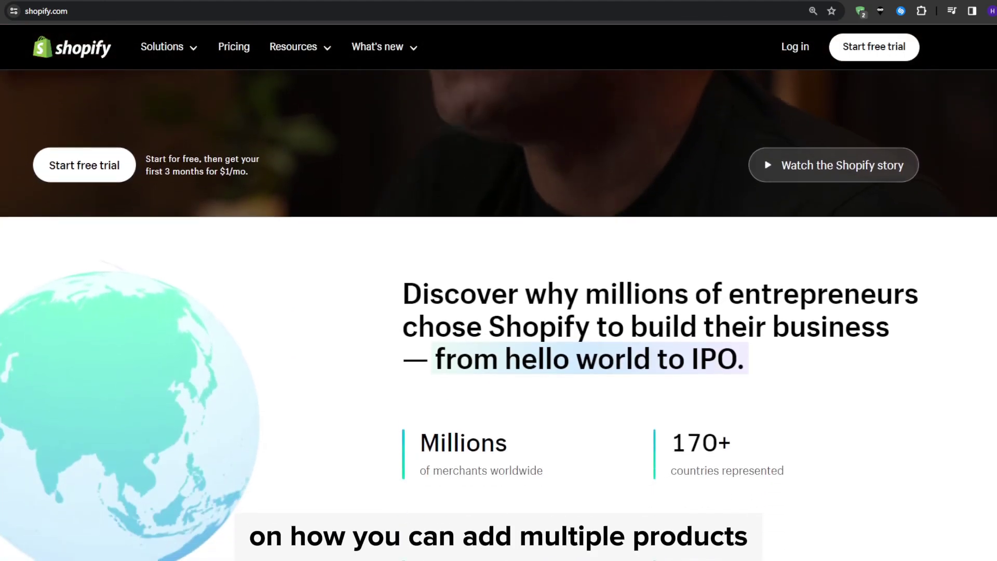
{"action": "scroll", "coordinate": [498, 314], "scroll_direction": "down", "scroll_amount": 5}
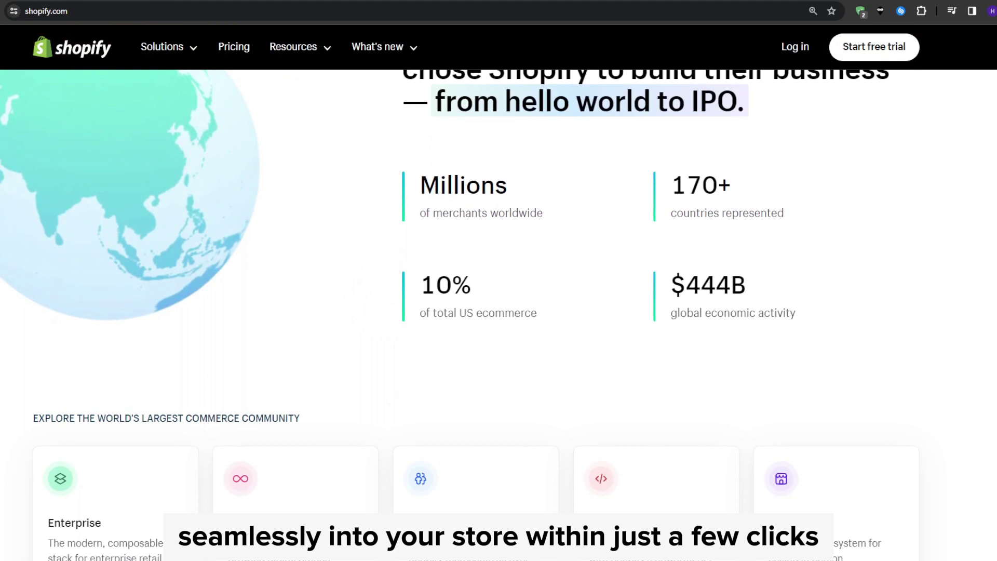
{"action": "scroll", "coordinate": [498, 315], "scroll_direction": "down", "scroll_amount": 5}
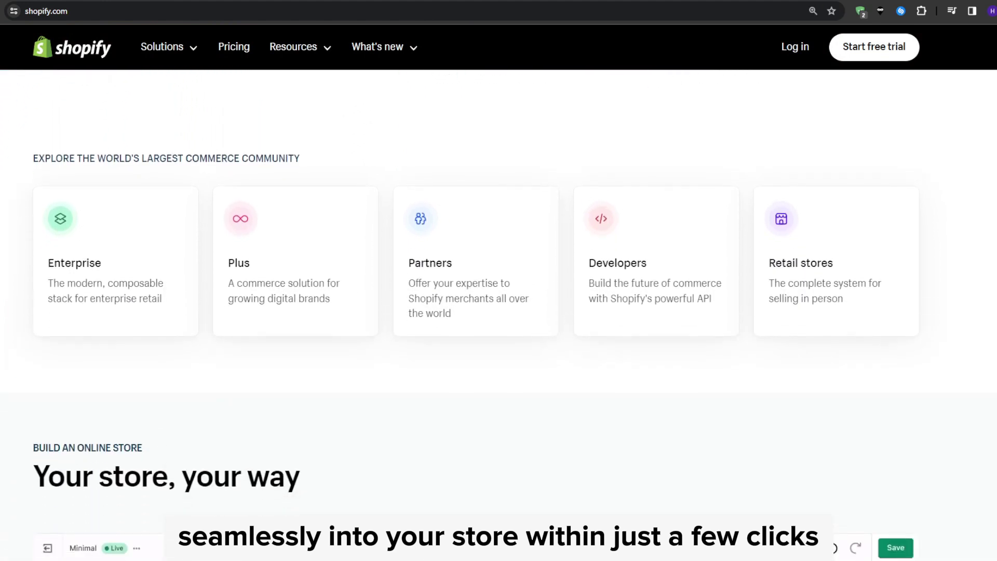
{"action": "scroll", "coordinate": [499, 315], "scroll_direction": "down", "scroll_amount": 5}
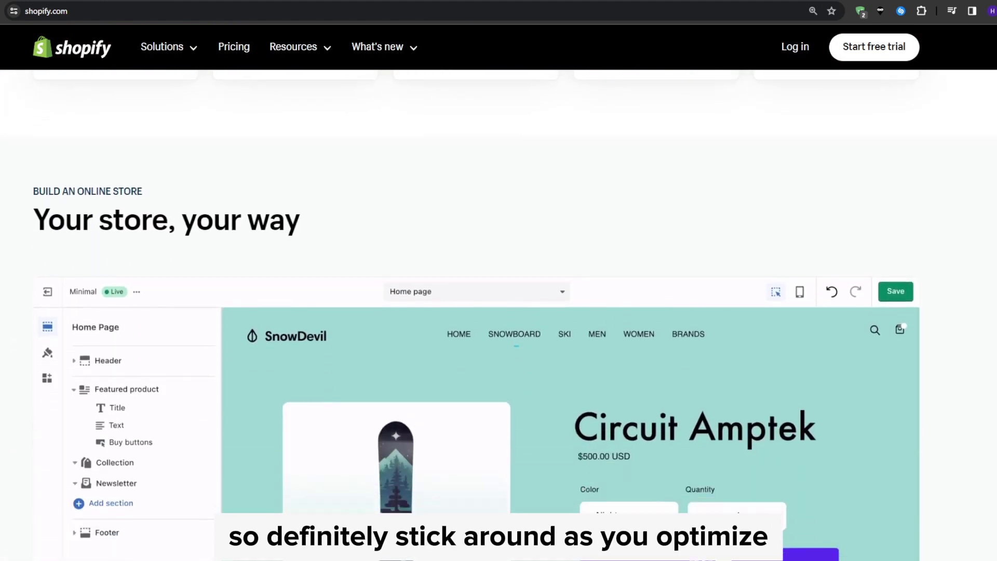
{"action": "scroll", "coordinate": [499, 314], "scroll_direction": "down", "scroll_amount": 4}
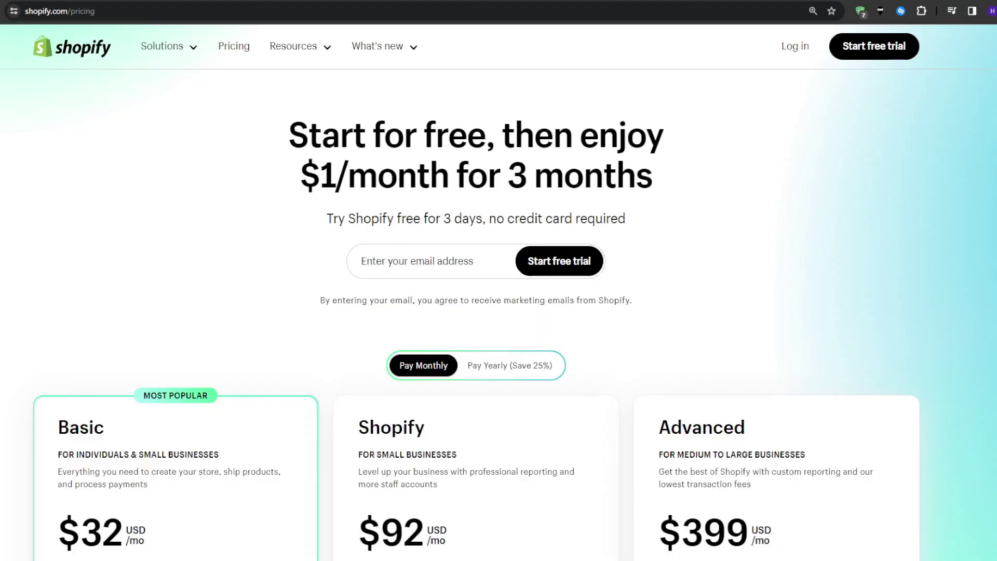
Review the free trial offer and the introductory price of the Basic and Shopify plans on the Shopify pricing page
{"action": "left_click_drag", "start_coordinate": [327, 218], "coordinate": [625, 218]}
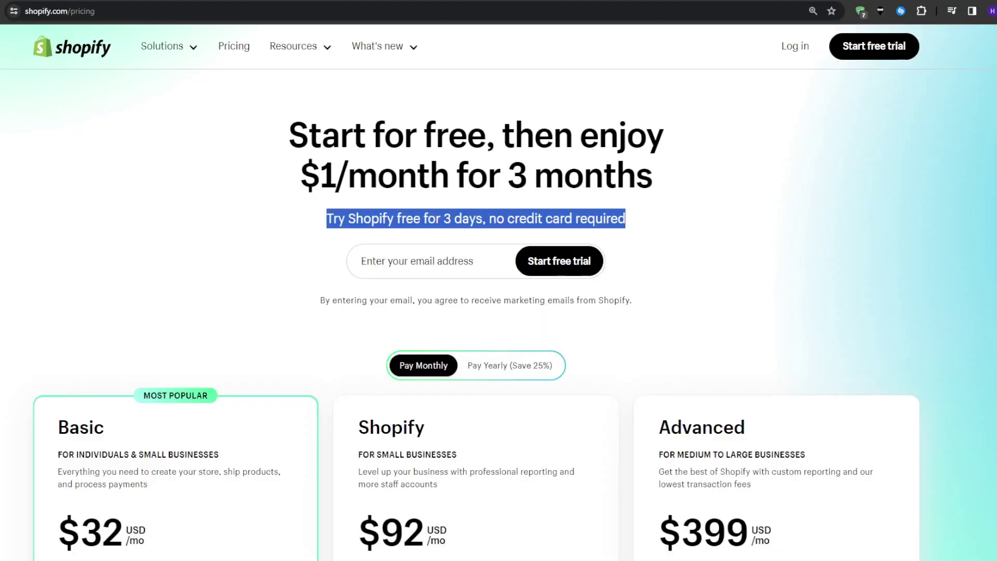
{"action": "left_click", "coordinate": [625, 218]}
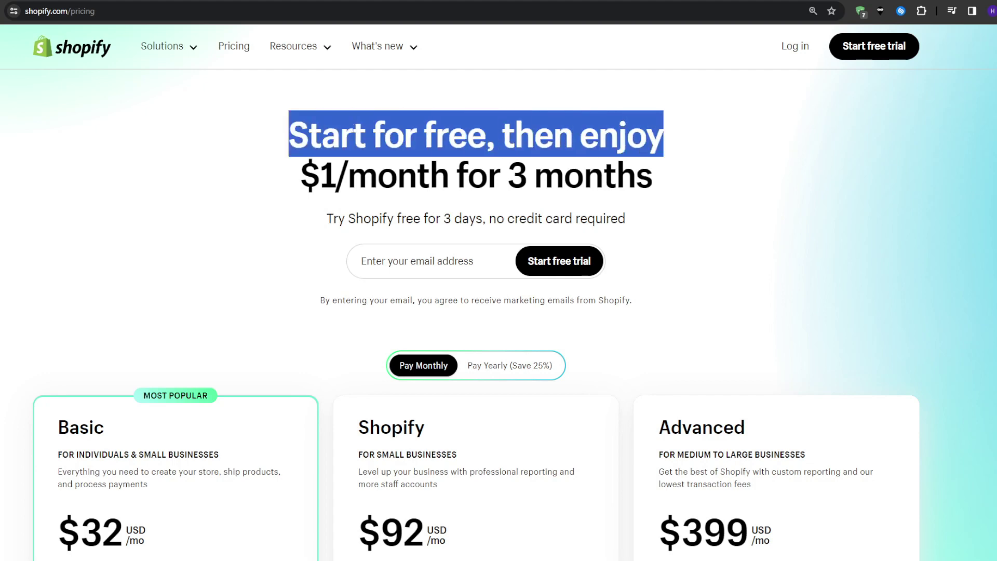
{"action": "scroll", "coordinate": [499, 311], "scroll_direction": "down", "scroll_amount": 3}
{"action": "scroll", "coordinate": [499, 291], "scroll_direction": "down", "scroll_amount": 2}
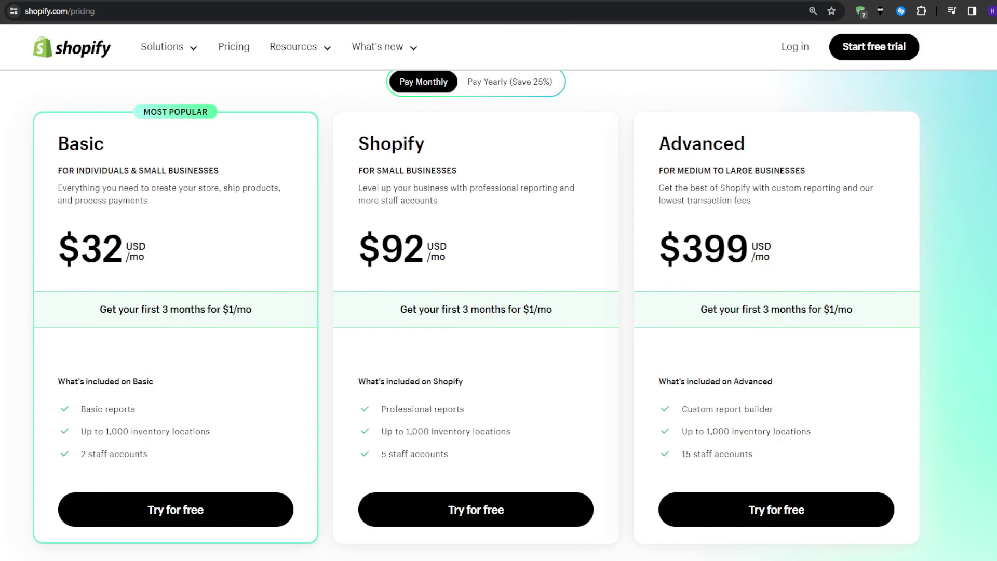
{"action": "left_click_drag", "start_coordinate": [100, 309], "coordinate": [252, 309]}
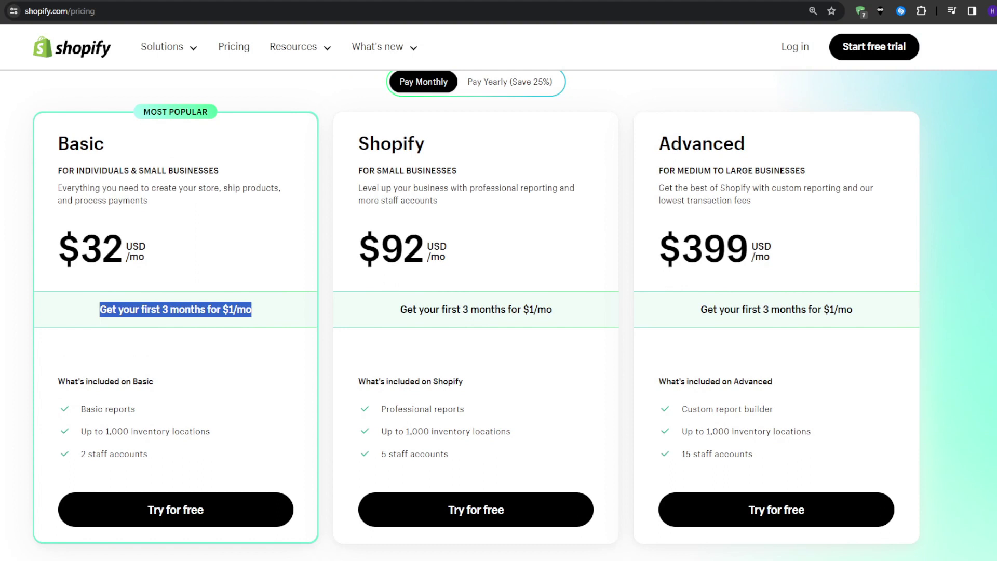
{"action": "triple_click", "coordinate": [453, 309]}
{"action": "left_click", "coordinate": [452, 309]}
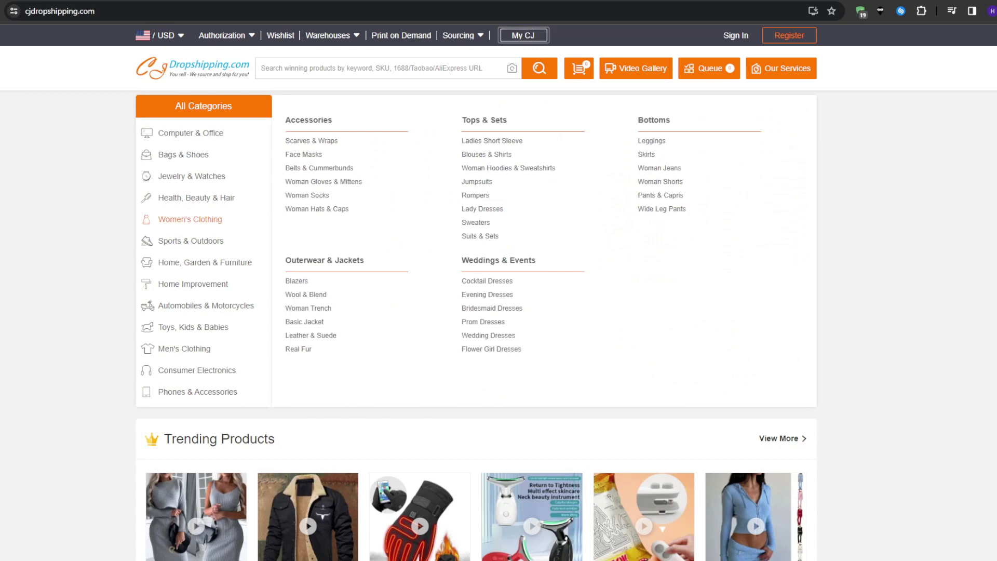
Browse the product categories and the Trending Products on the CJdropshipping homepage
{"action": "mouse_move", "coordinate": [192, 176]}
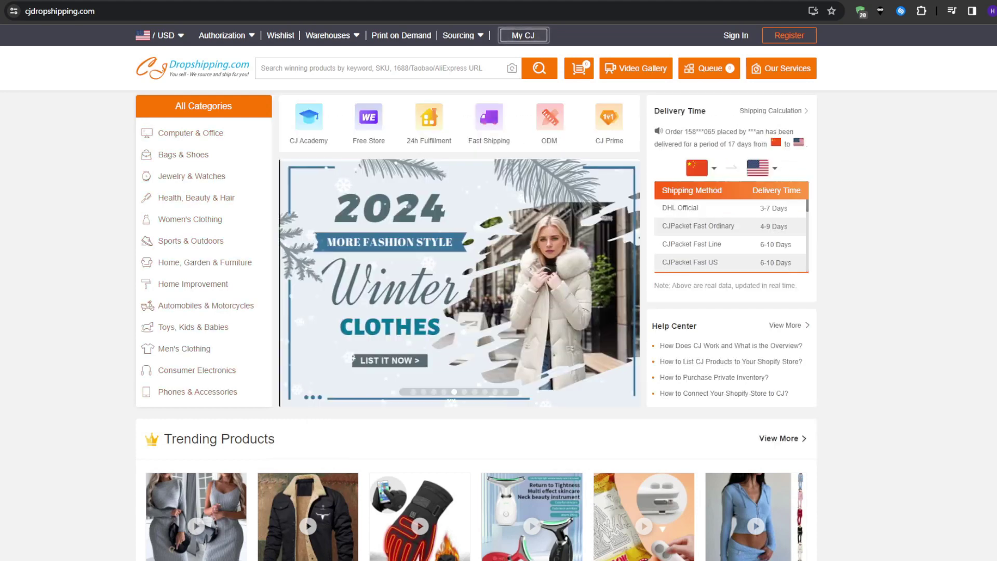
{"action": "scroll", "coordinate": [499, 312], "scroll_direction": "down", "scroll_amount": 5}
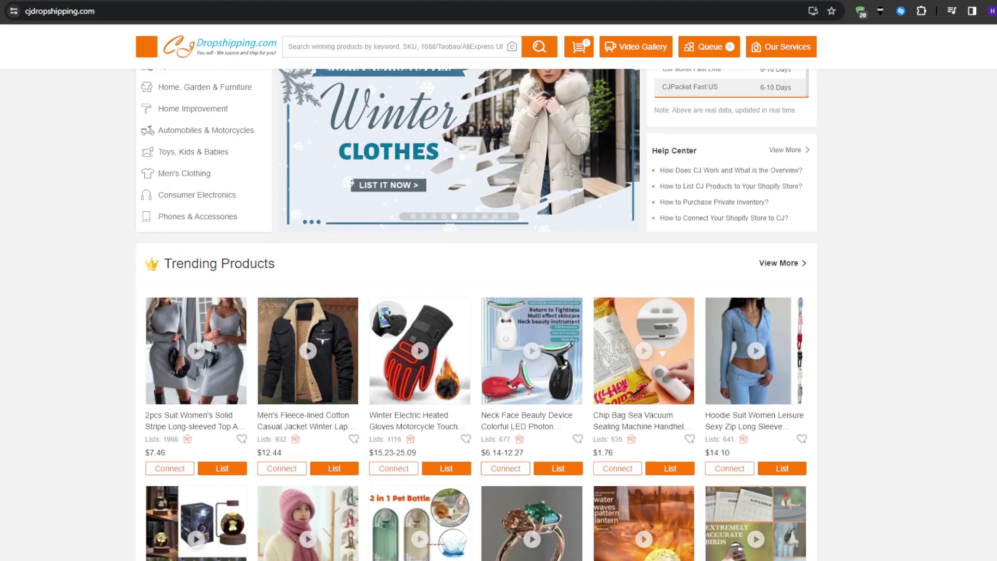
{"action": "scroll", "coordinate": [499, 312], "scroll_direction": "down", "scroll_amount": 1}
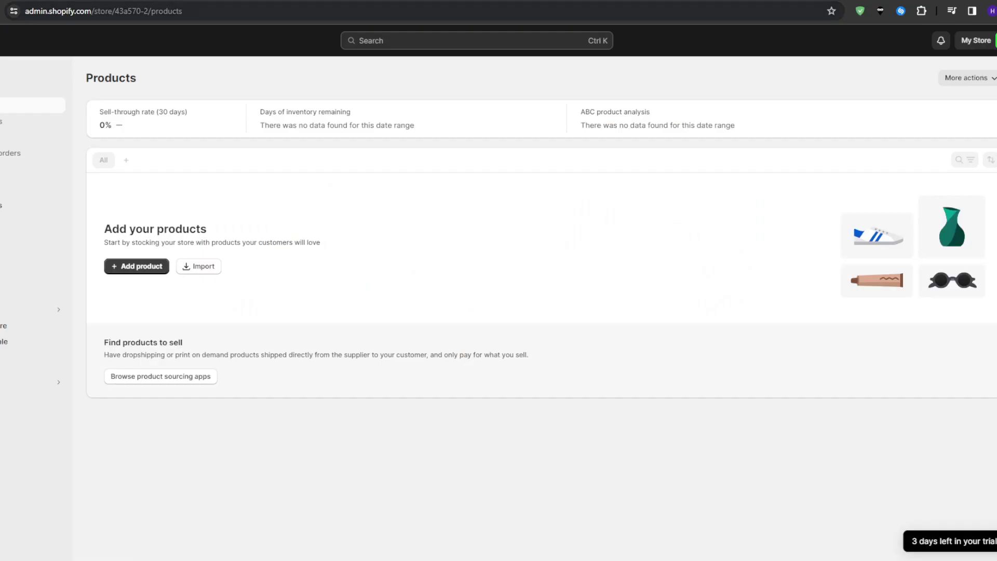
Go from the Shopify store's home page to its themes and open the current Dawn theme for customization
{"action": "left_click", "coordinate": [32, 73]}
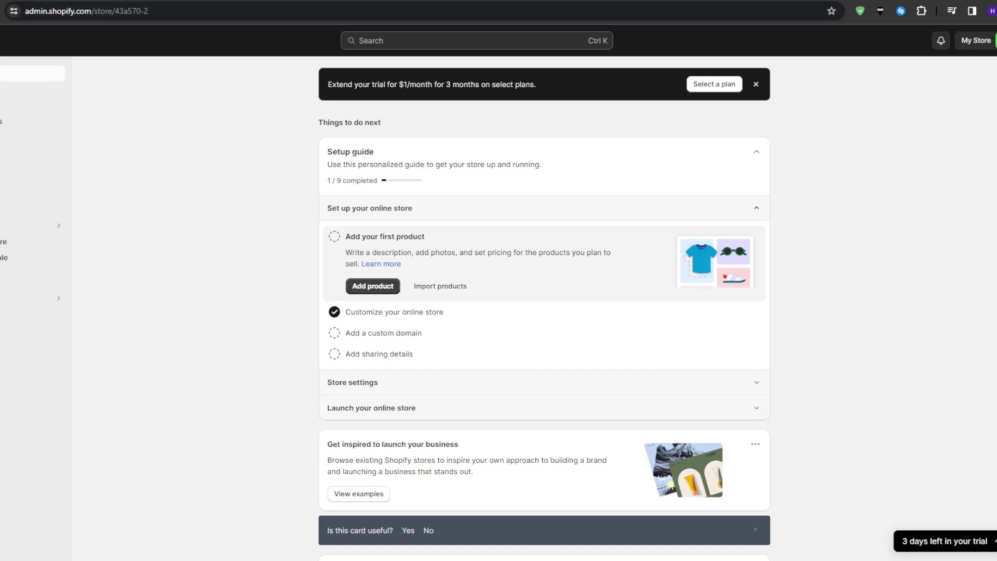
{"action": "left_click", "coordinate": [394, 312]}
{"action": "left_click", "coordinate": [381, 306]}
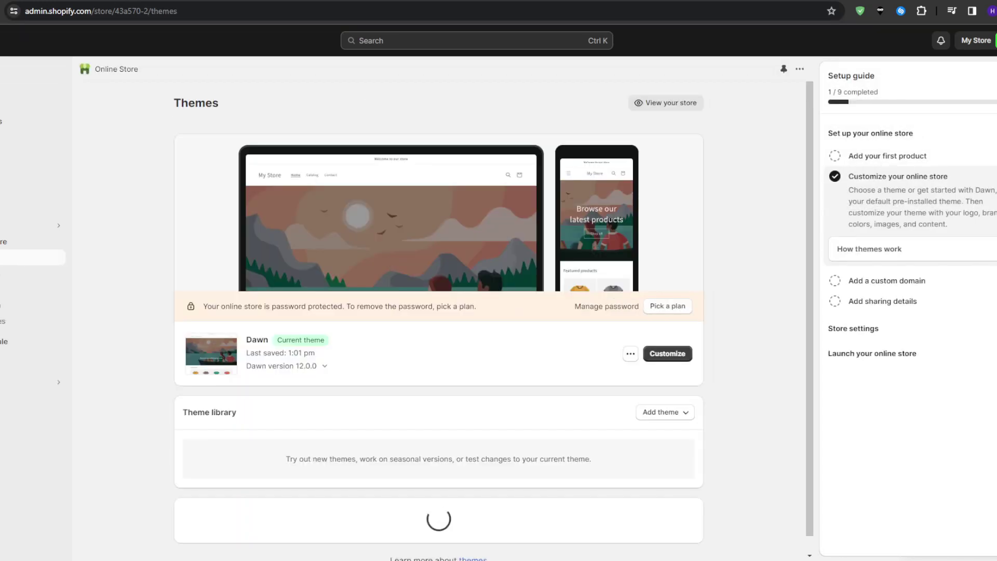
{"action": "left_click", "coordinate": [667, 353]}
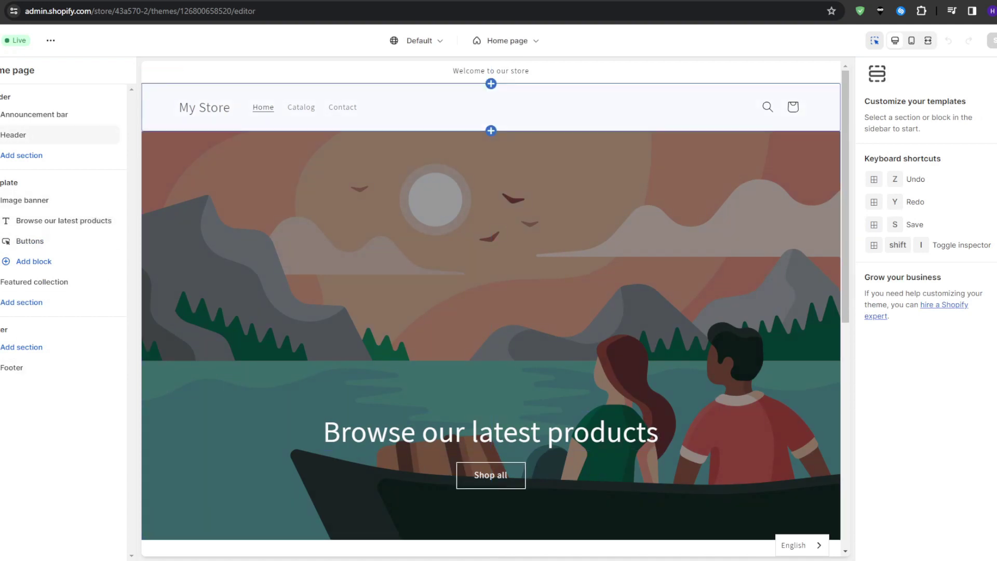
Open the Catalog page in the theme preview and check its product grid down to the footer
{"action": "left_click", "coordinate": [301, 106]}
{"action": "left_click", "coordinate": [301, 107]}
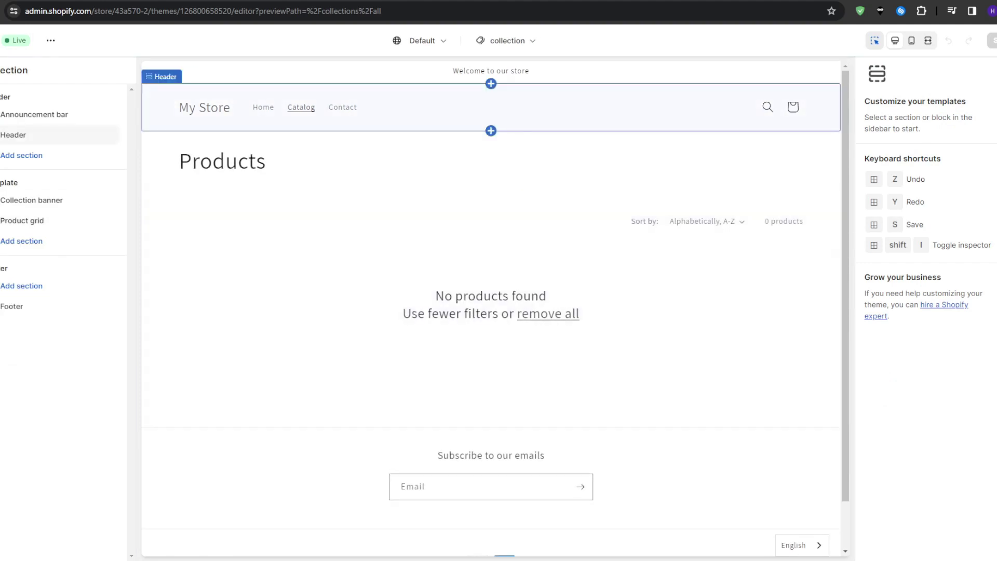
{"action": "scroll", "coordinate": [491, 446], "scroll_direction": "down", "scroll_amount": 2}
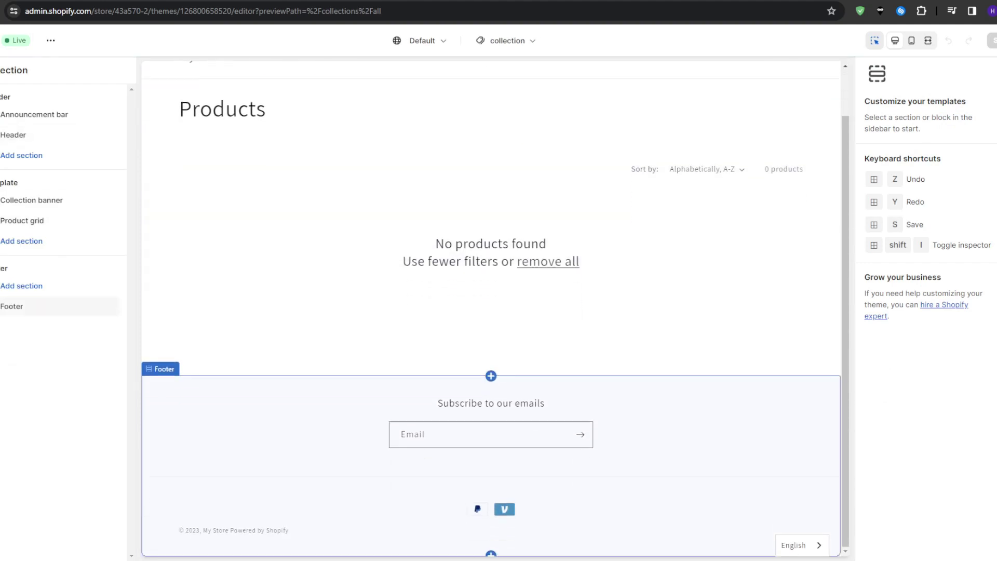
{"action": "scroll", "coordinate": [491, 446], "scroll_direction": "up", "scroll_amount": 2}
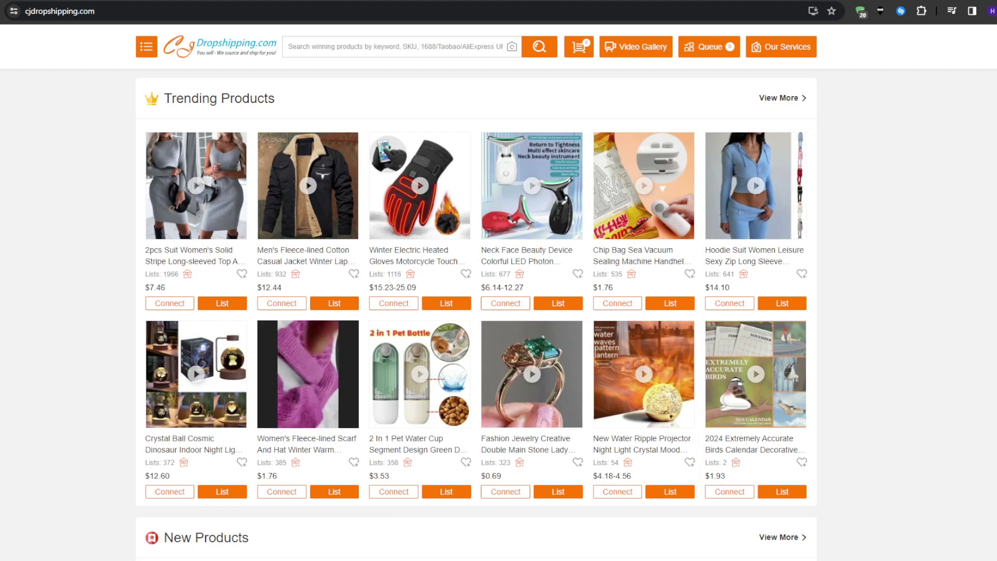
{"action": "scroll", "coordinate": [476, 312], "scroll_direction": "up", "scroll_amount": 1}
{"action": "scroll", "coordinate": [476, 312], "scroll_direction": "down", "scroll_amount": 1}
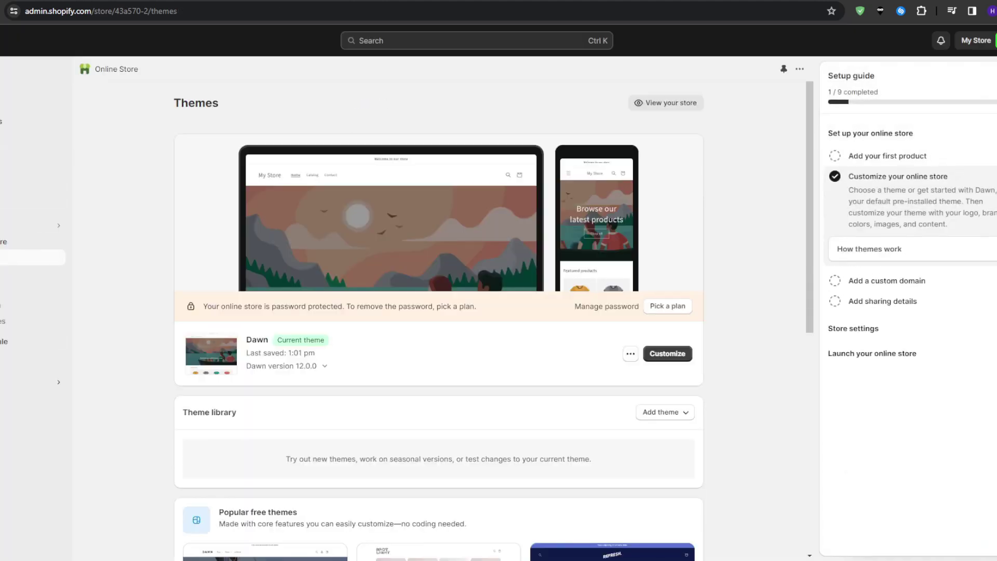
Find the CJdropshipping: Much Faster app in the Shopify App Store, open My CJ on the CJdropshipping site, and install the app on the store
{"action": "key", "text": "ctrl+k"}
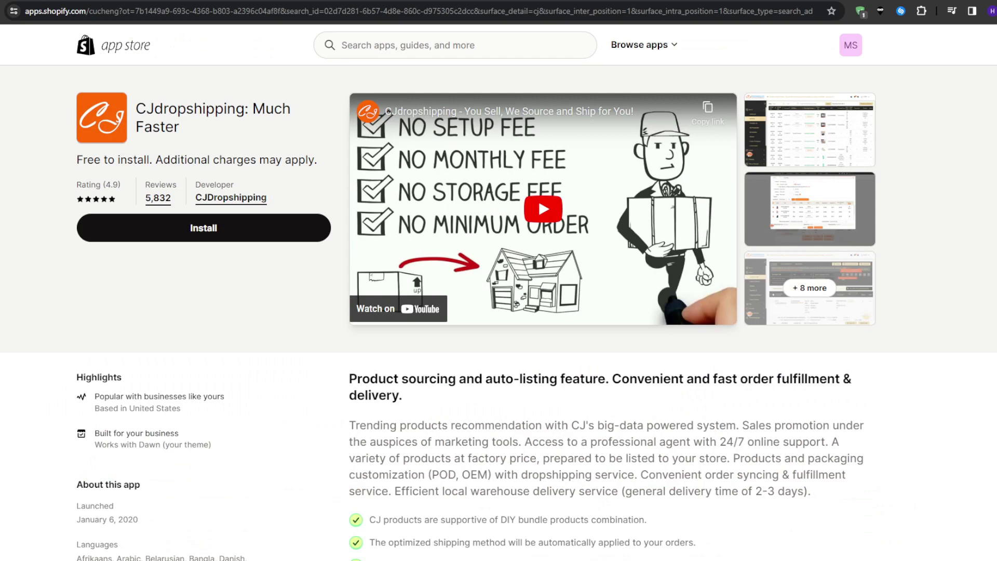
{"action": "left_click", "coordinate": [203, 227]}
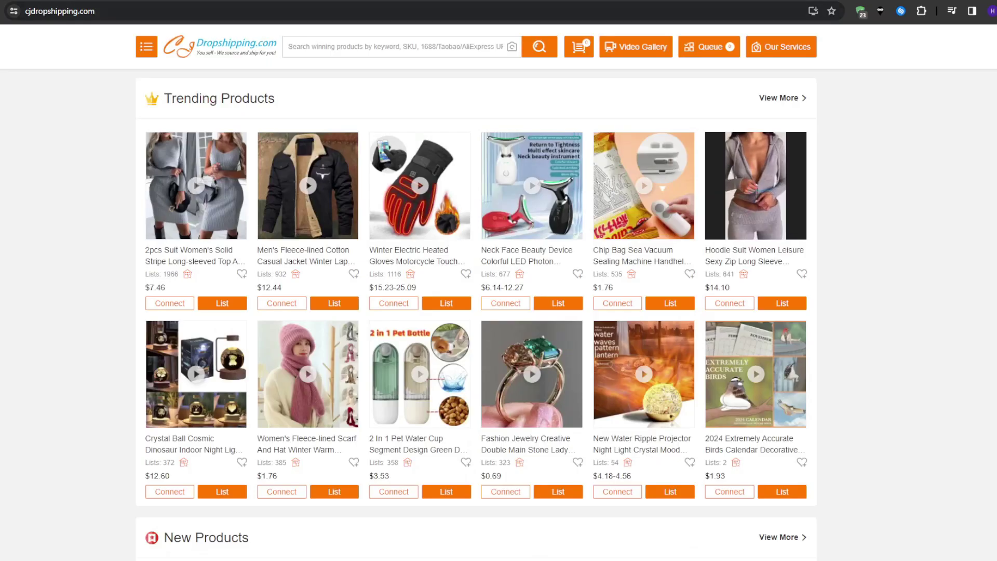
{"action": "scroll", "coordinate": [476, 315], "scroll_direction": "up", "scroll_amount": 7}
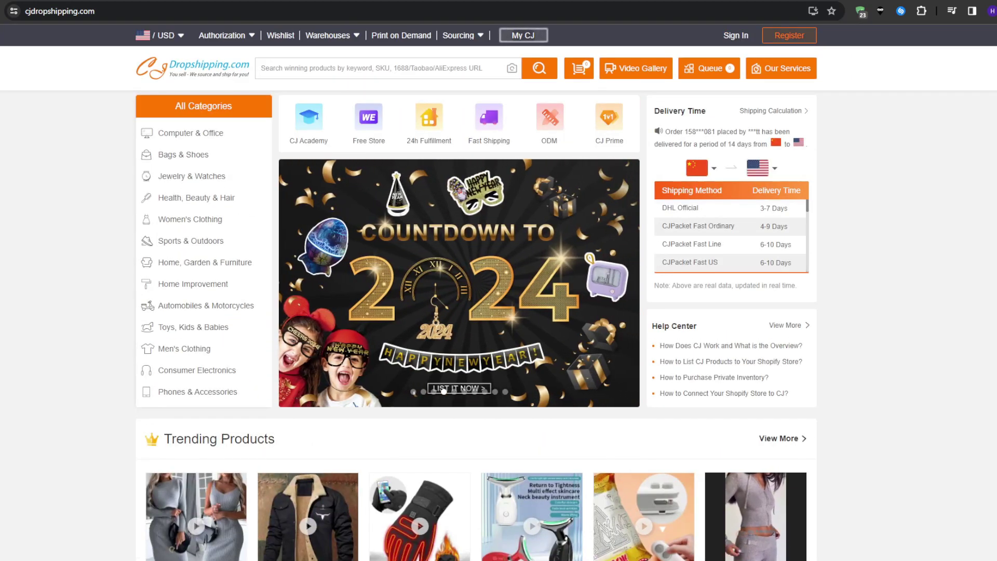
{"action": "left_click", "coordinate": [523, 35]}
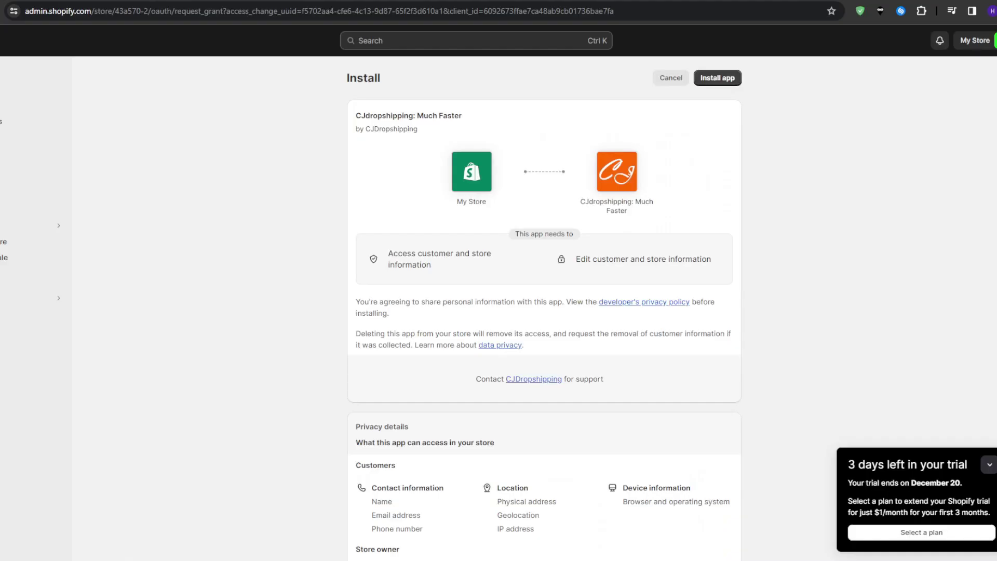
{"action": "left_click", "coordinate": [717, 77]}
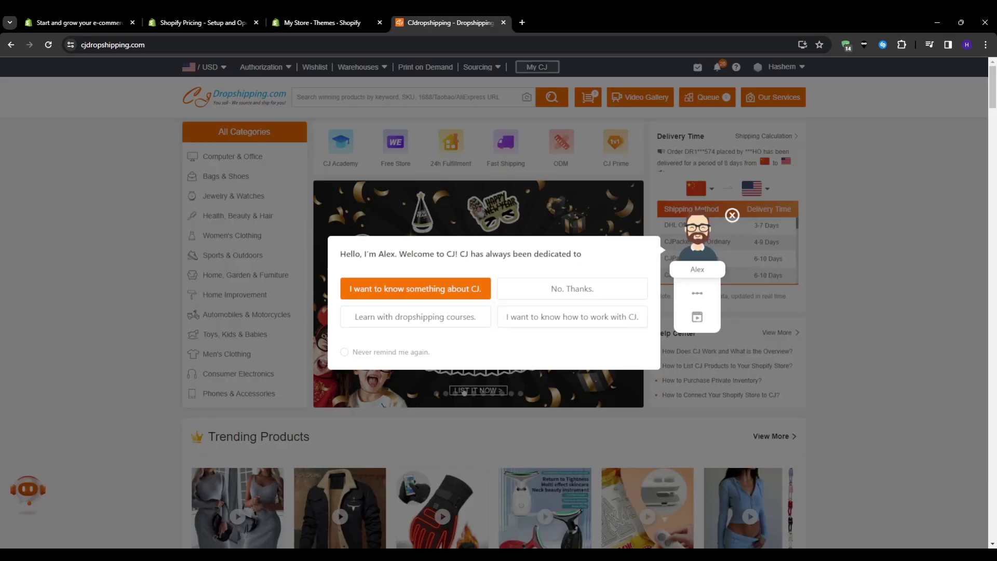
Dismiss the CJdropshipping welcome message and open the product page of the trending 2pcs Suit Women's Solid Stripe
{"action": "key", "text": "Escape"}
{"action": "scroll", "coordinate": [494, 311], "scroll_direction": "down", "scroll_amount": 3}
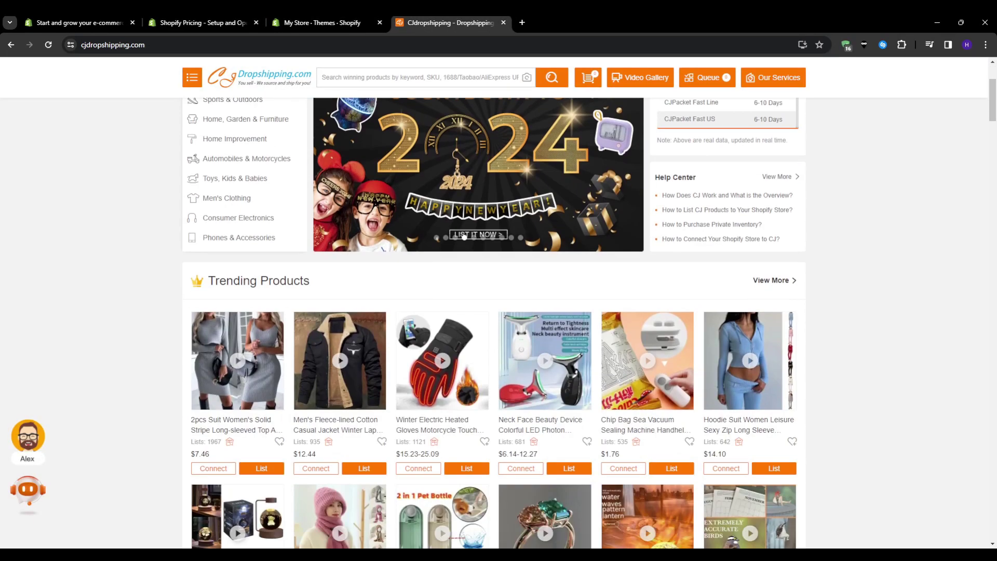
{"action": "left_click", "coordinate": [237, 363]}
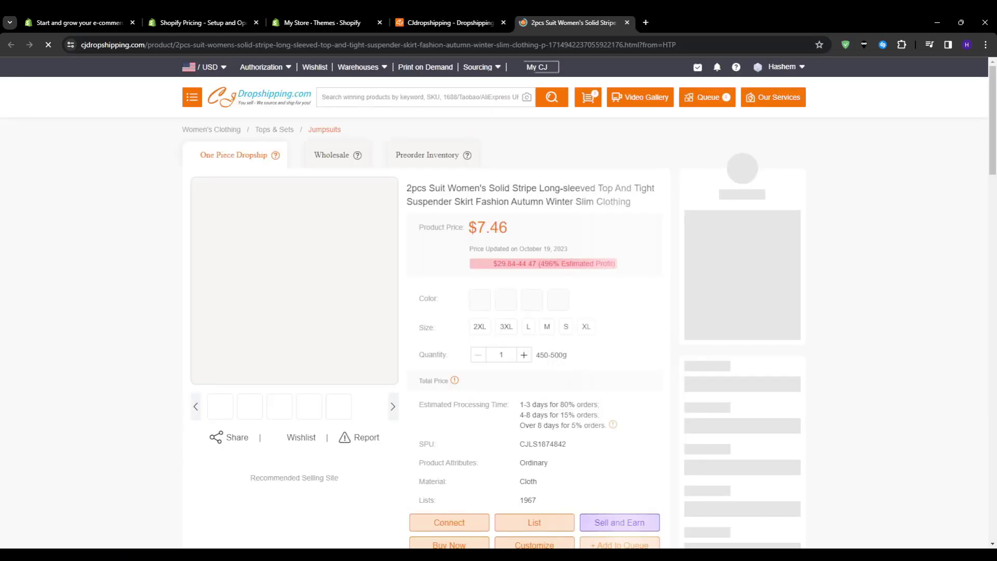
{"action": "scroll", "coordinate": [498, 301], "scroll_direction": "down", "scroll_amount": 2}
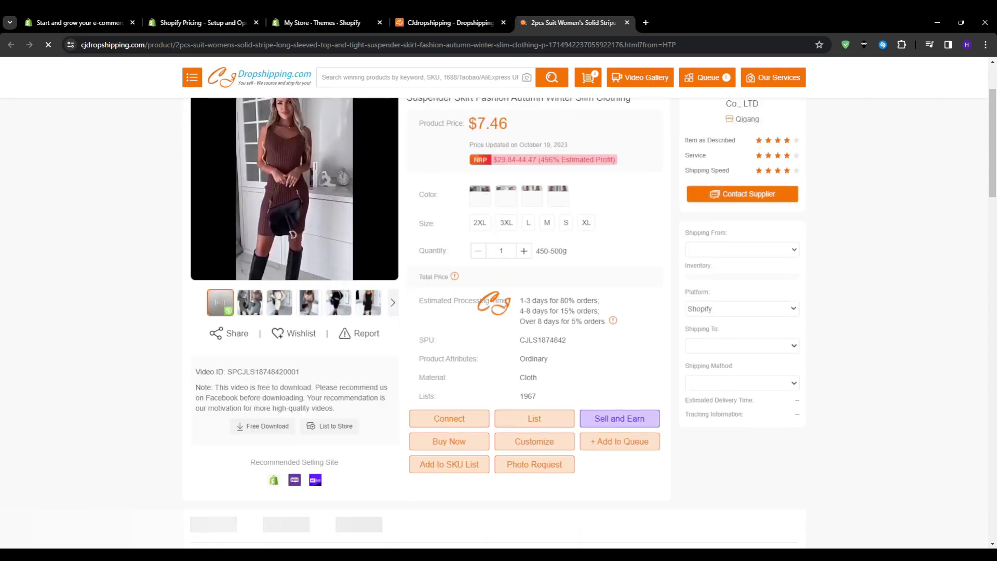
{"action": "scroll", "coordinate": [499, 302], "scroll_direction": "up", "scroll_amount": 1}
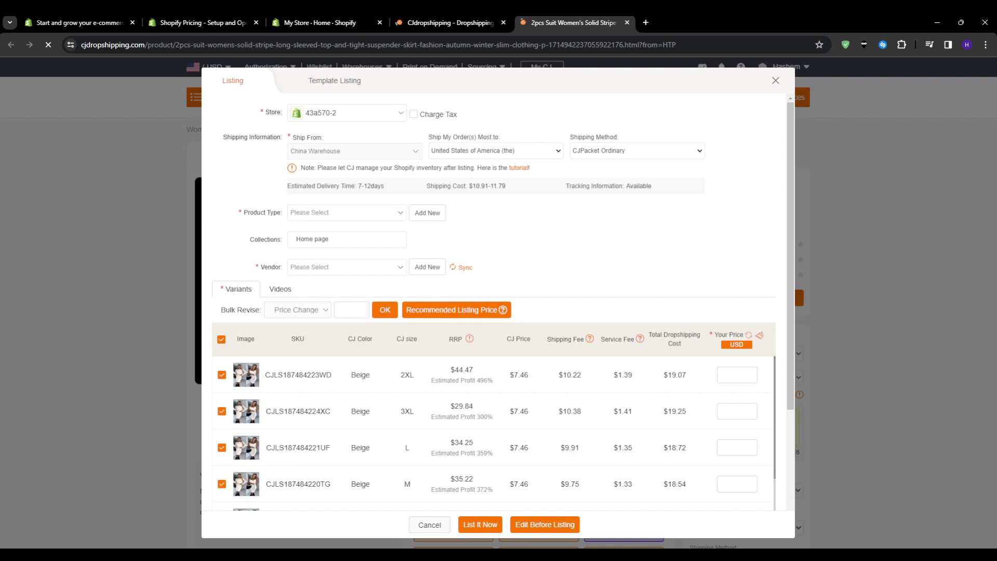
Add "mnio" as the vendor and "Clothing" as the product type for the suit's store listing
{"action": "left_click", "coordinate": [427, 266]}
{"action": "type", "text": "mnio"}
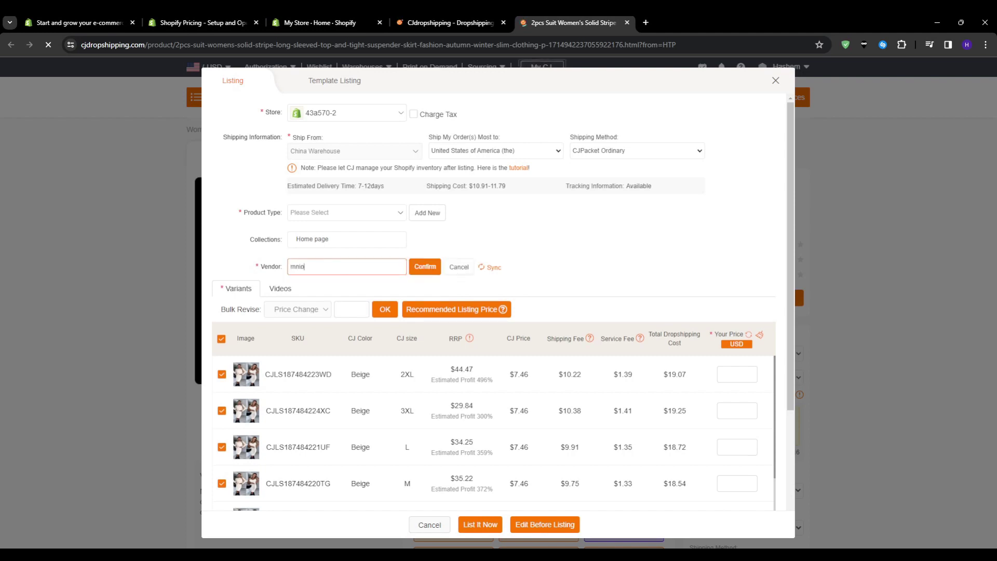
{"action": "key", "text": "Return"}
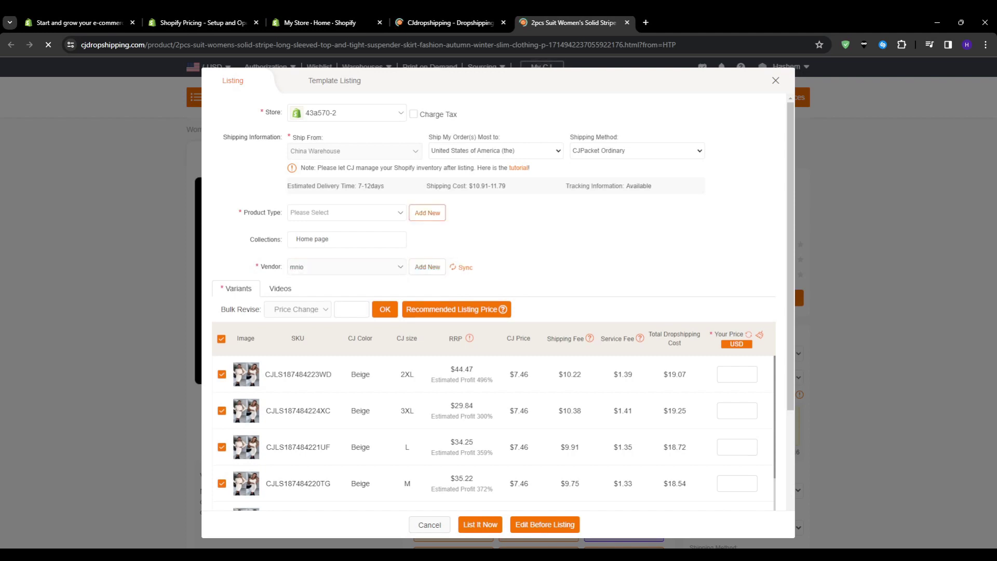
{"action": "left_click", "coordinate": [427, 213]}
{"action": "type", "text": "Clothing"}
{"action": "left_click", "coordinate": [425, 212]}
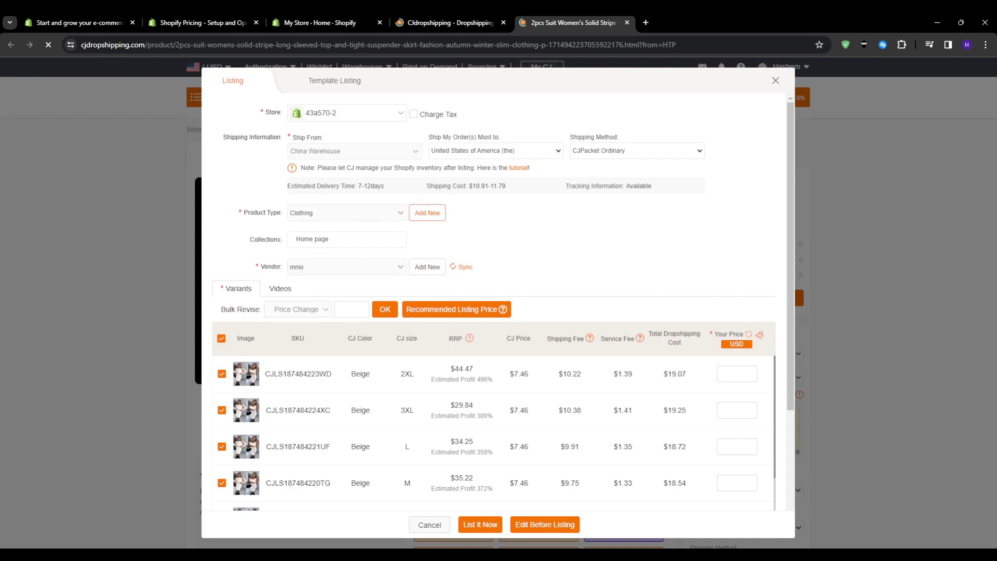
Apply the recommended listing price to all of the suit's variants and review the filled-in prices
{"action": "left_click", "coordinate": [456, 309]}
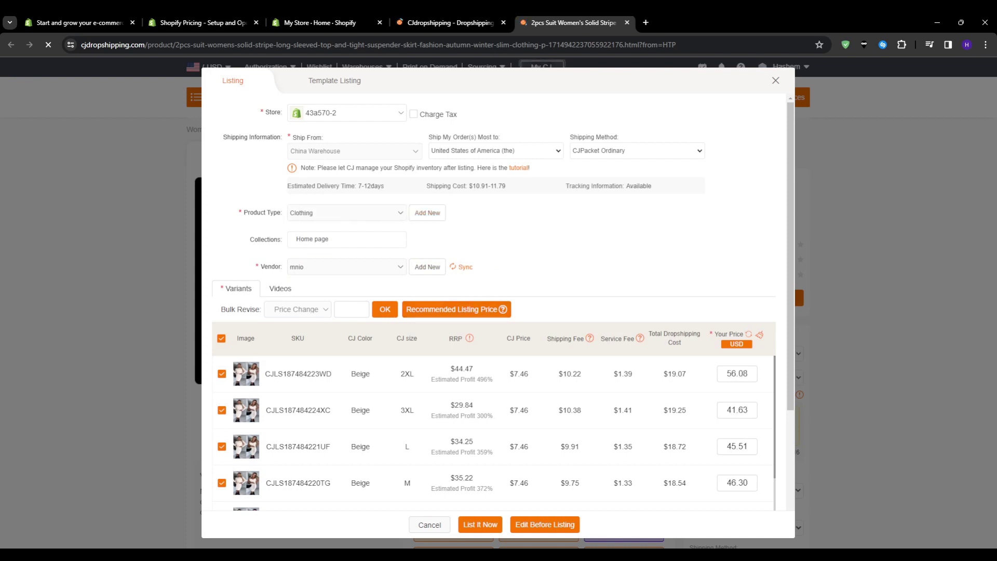
{"action": "scroll", "coordinate": [493, 432], "scroll_direction": "down", "scroll_amount": 10}
{"action": "scroll", "coordinate": [493, 432], "scroll_direction": "up", "scroll_amount": 9}
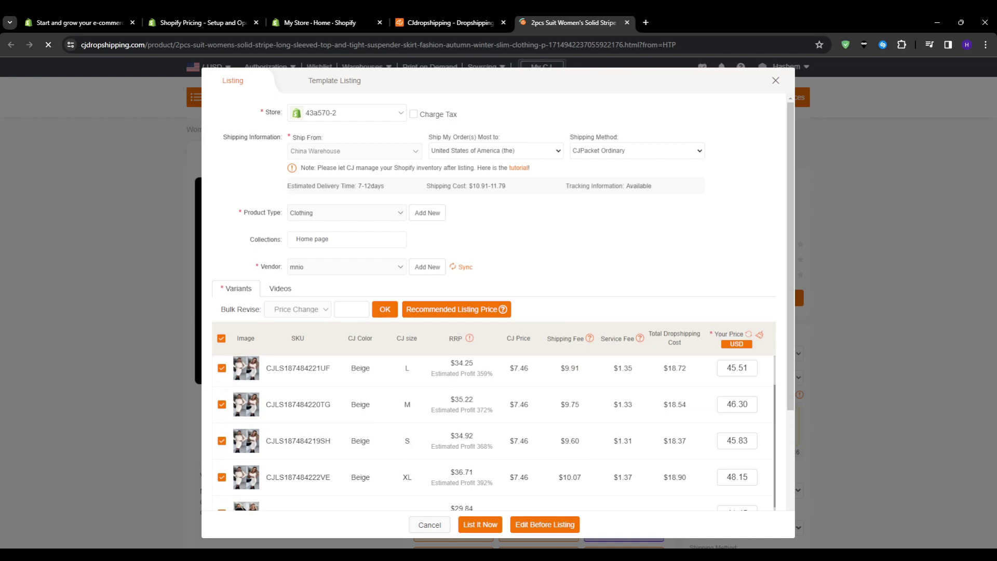
List the suit on the Shopify store immediately, and open the store's product list in the Shopify admin to check for it
{"action": "scroll", "coordinate": [495, 433], "scroll_direction": "up", "scroll_amount": 2}
{"action": "left_click", "coordinate": [480, 524]}
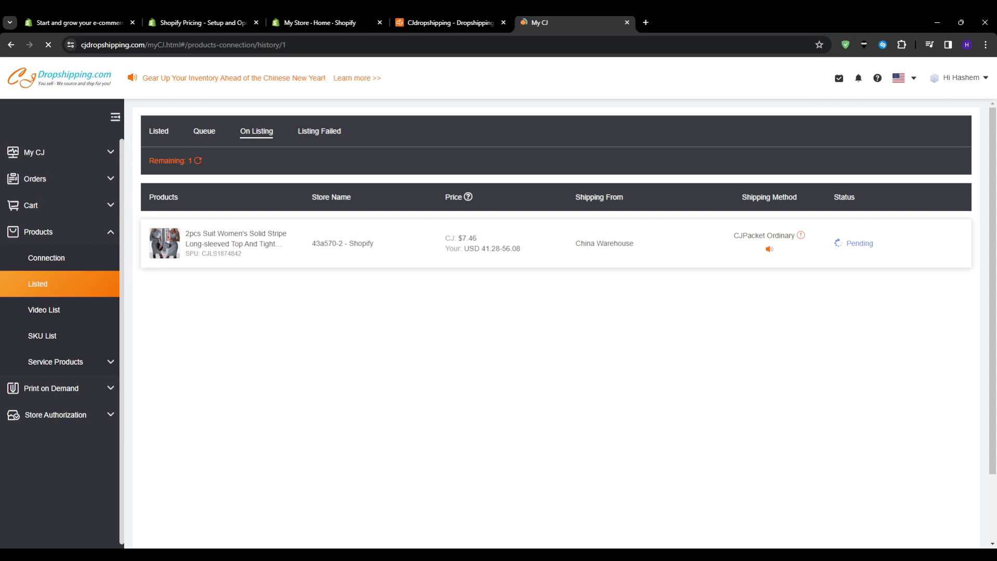
{"action": "left_click", "coordinate": [104, 22]}
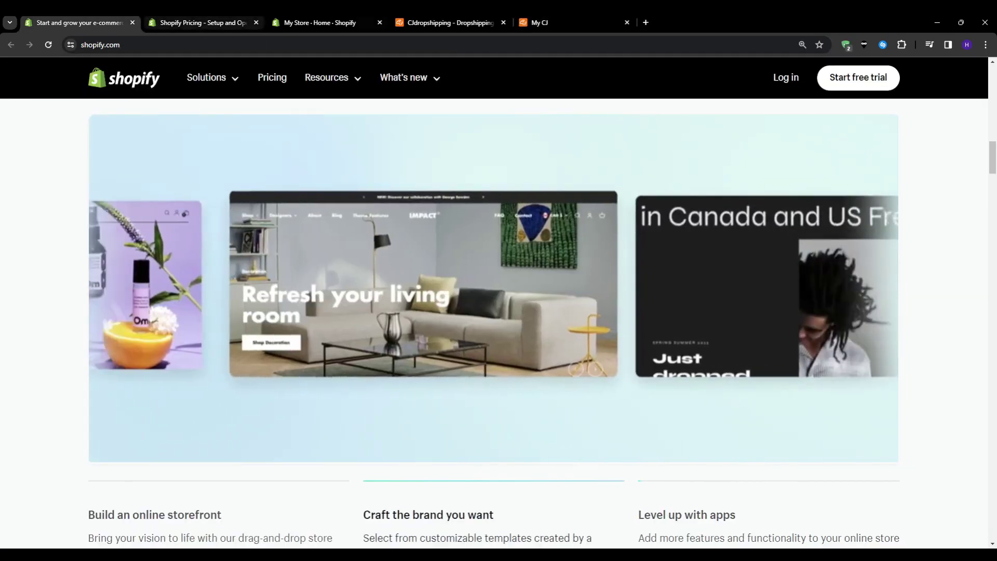
{"action": "key", "text": "ctrl+3"}
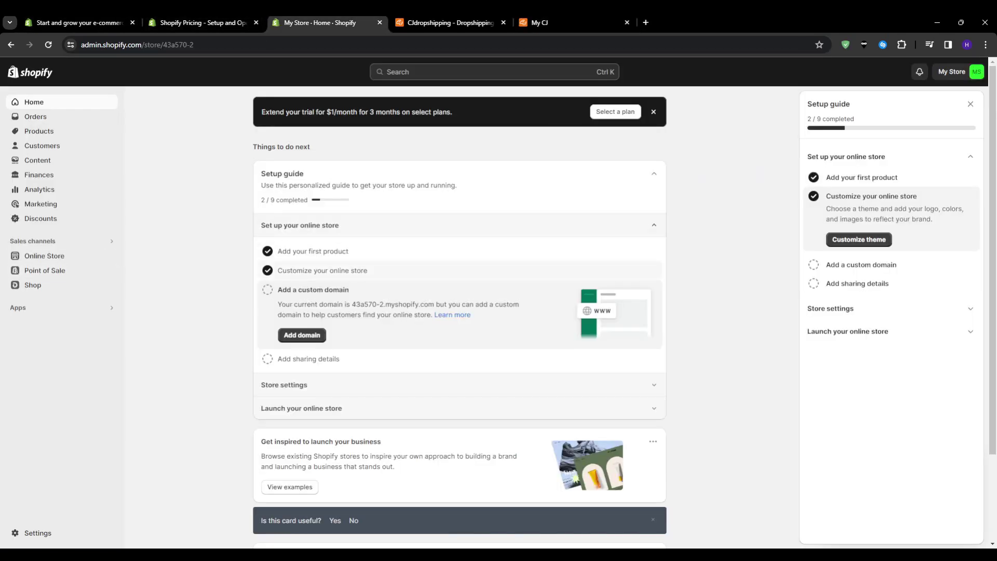
{"action": "left_click", "coordinate": [39, 131]}
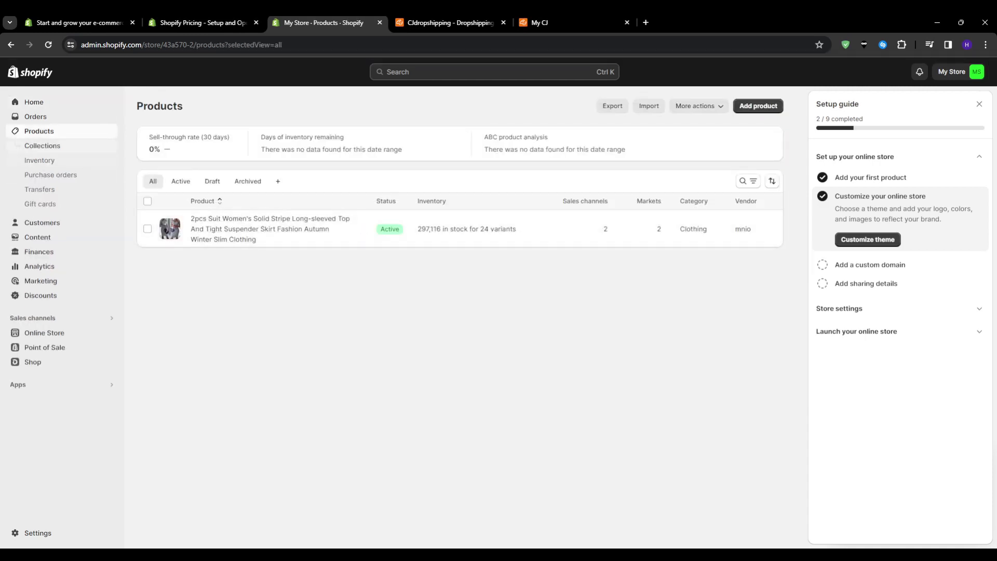
Open the Dawn theme for customization from the store's setup guide and check the Featured products section of the home page
{"action": "left_click", "coordinate": [34, 102]}
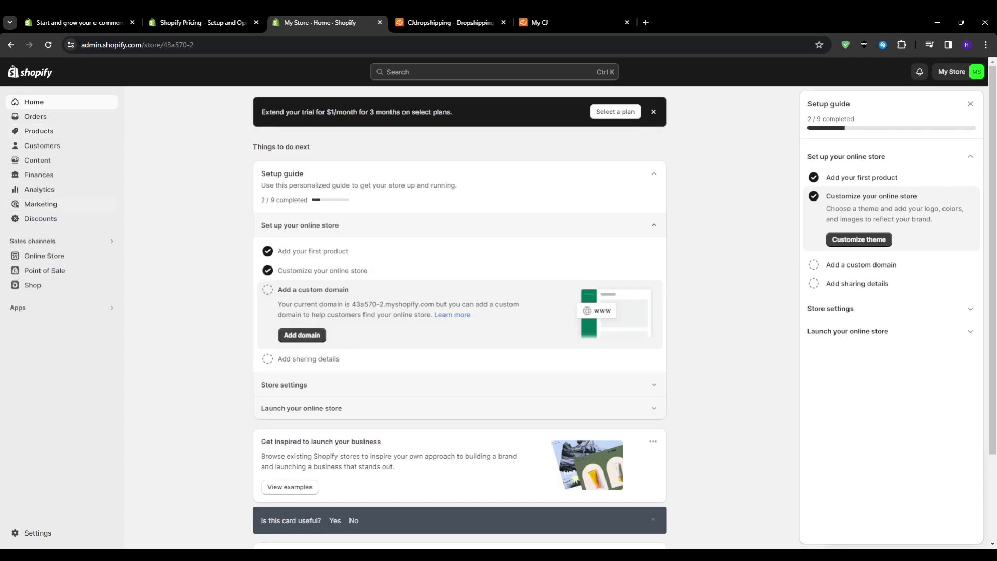
{"action": "left_click", "coordinate": [322, 270]}
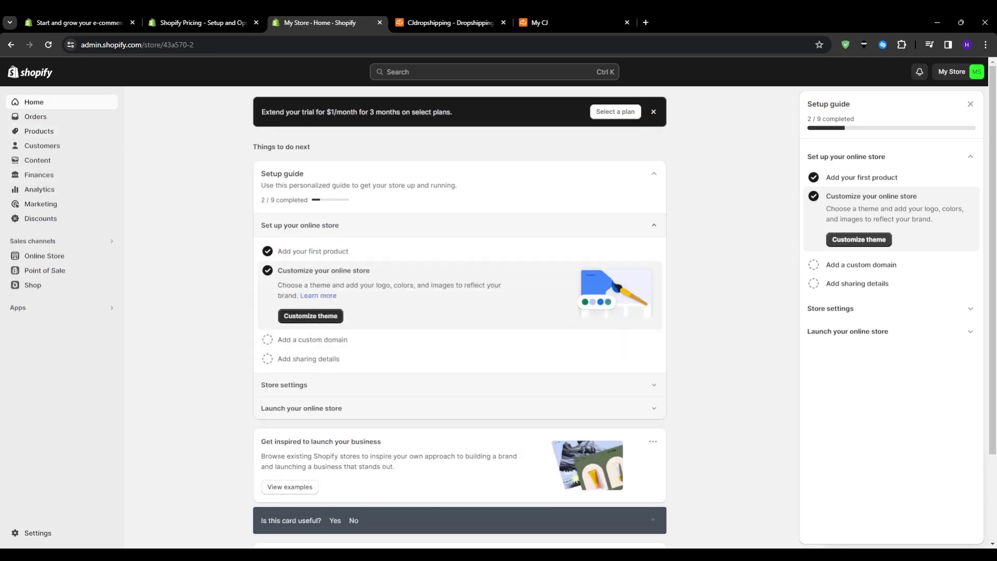
{"action": "left_click", "coordinate": [310, 316]}
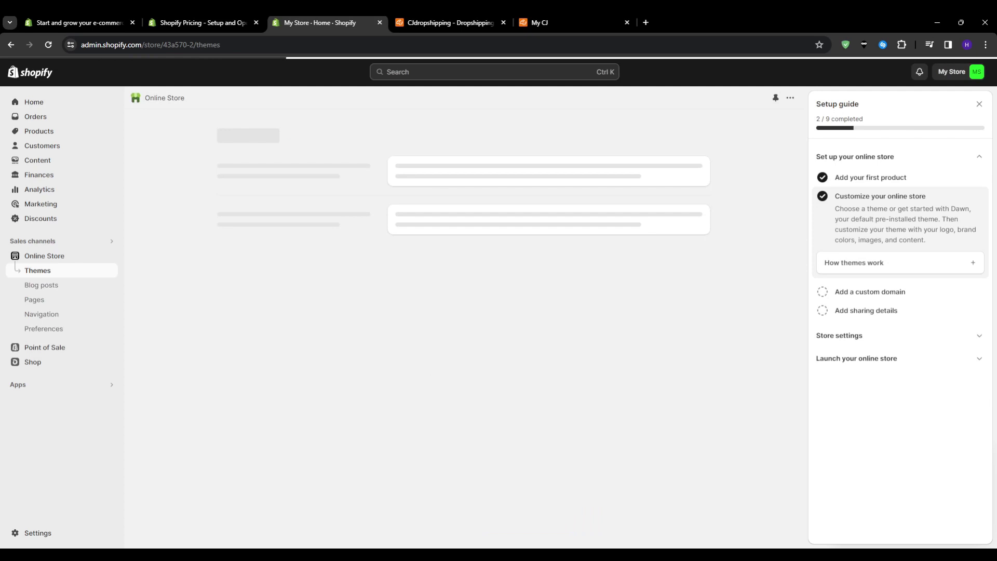
{"action": "left_click", "coordinate": [670, 357]}
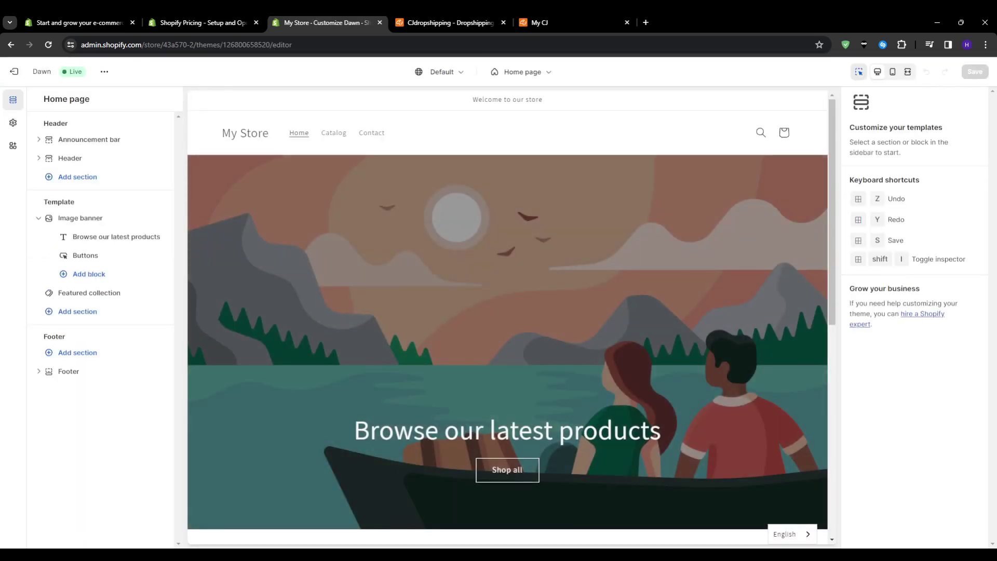
{"action": "scroll", "coordinate": [507, 311], "scroll_direction": "down", "scroll_amount": 6}
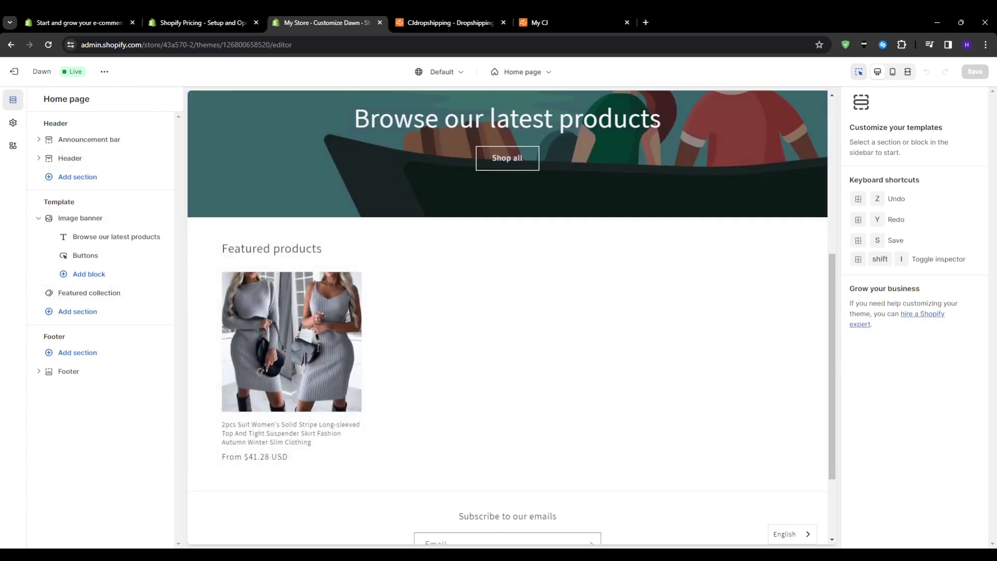
Return to the CJdropshipping homepage, dismiss the Alex assistant message, and browse the trending and new products
{"action": "left_click", "coordinate": [450, 22]}
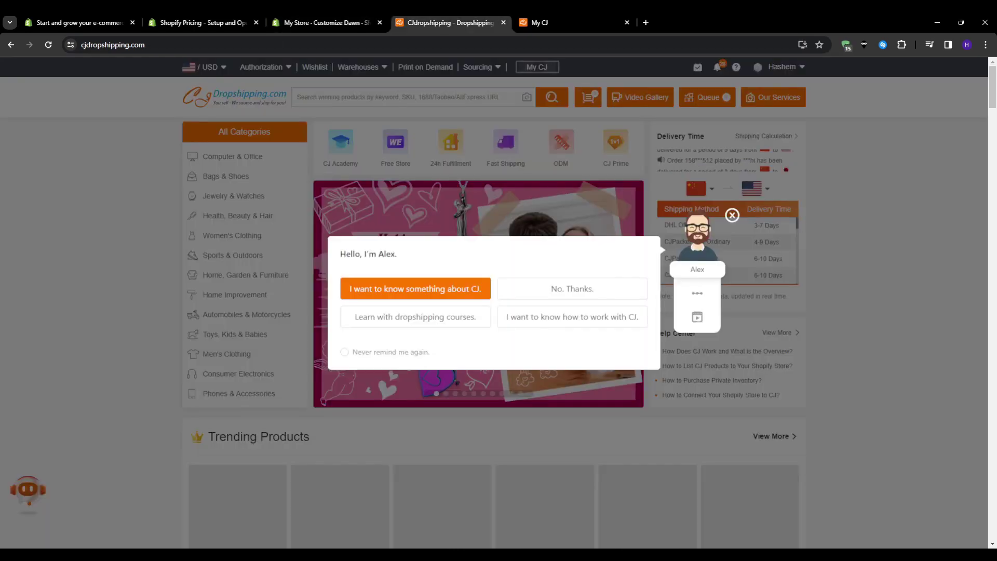
{"action": "left_click", "coordinate": [732, 213]}
{"action": "scroll", "coordinate": [499, 312], "scroll_direction": "down", "scroll_amount": 4}
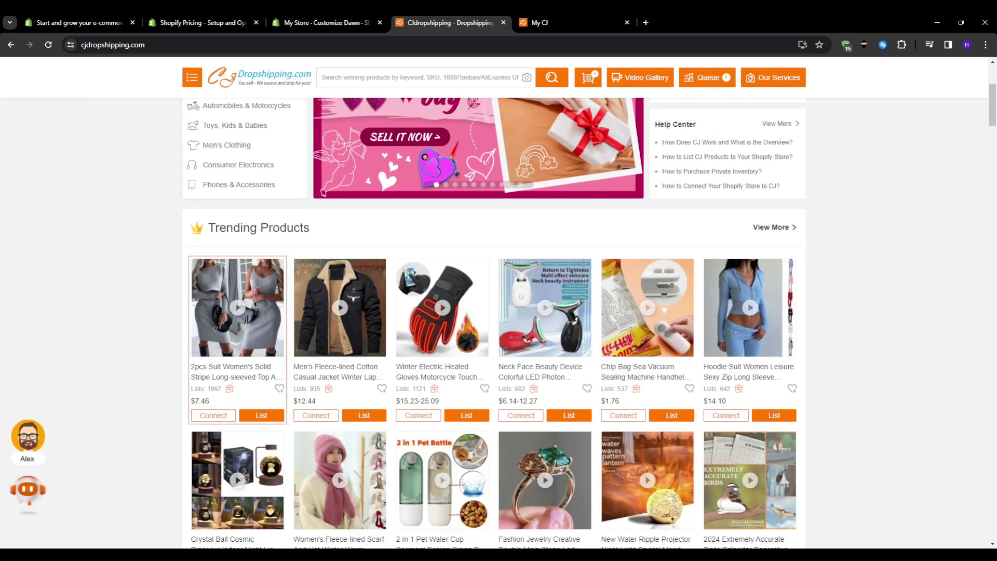
{"action": "scroll", "coordinate": [494, 322], "scroll_direction": "down", "scroll_amount": 2}
{"action": "scroll", "coordinate": [494, 322], "scroll_direction": "down", "scroll_amount": 3}
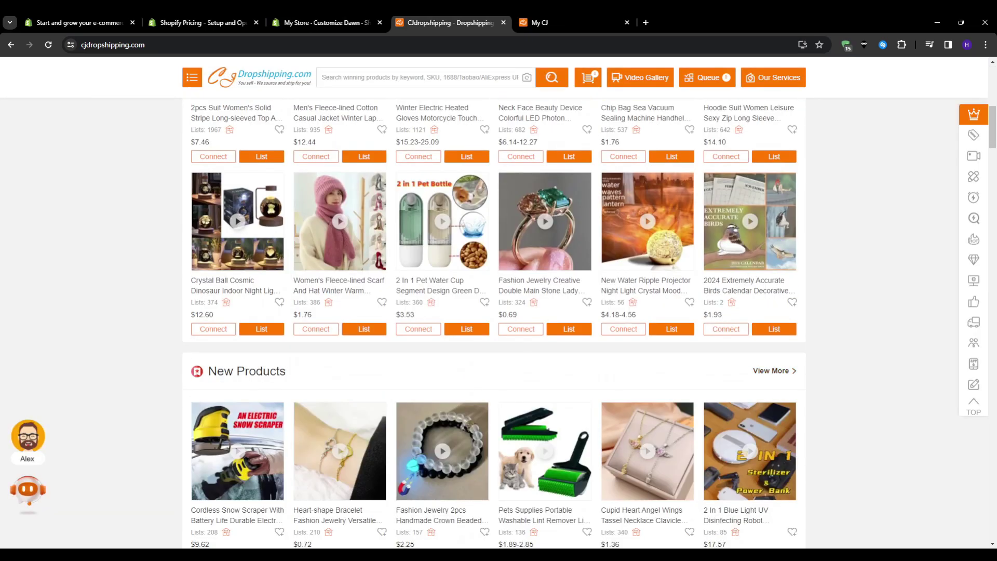
{"action": "scroll", "coordinate": [494, 322], "scroll_direction": "up", "scroll_amount": 4}
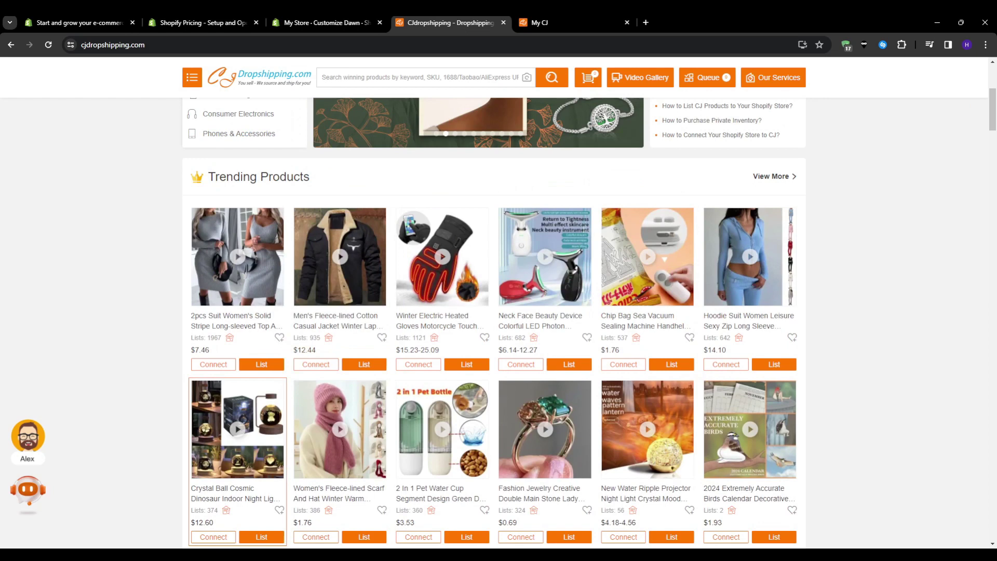